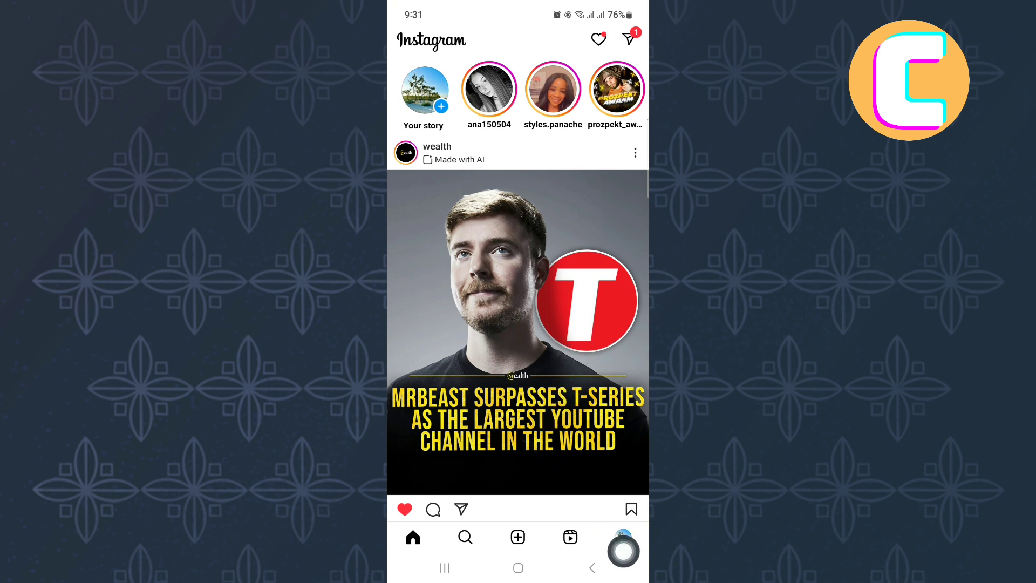
# - Go to your own profile page from the bottom-bar avatar
pyautogui.click(623, 537)
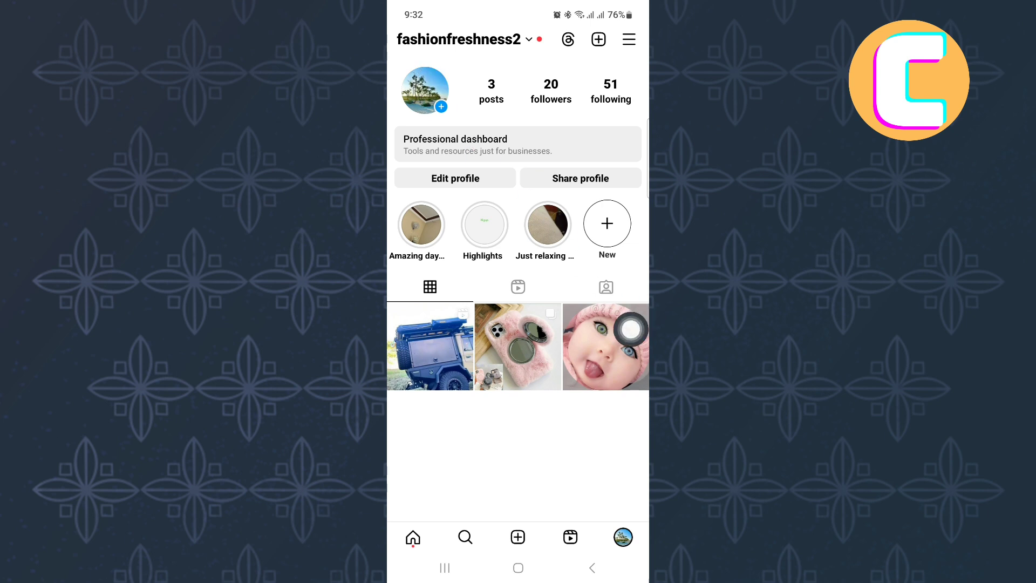
pyautogui.moveTo(631, 329); pyautogui.dragTo(630, 330)
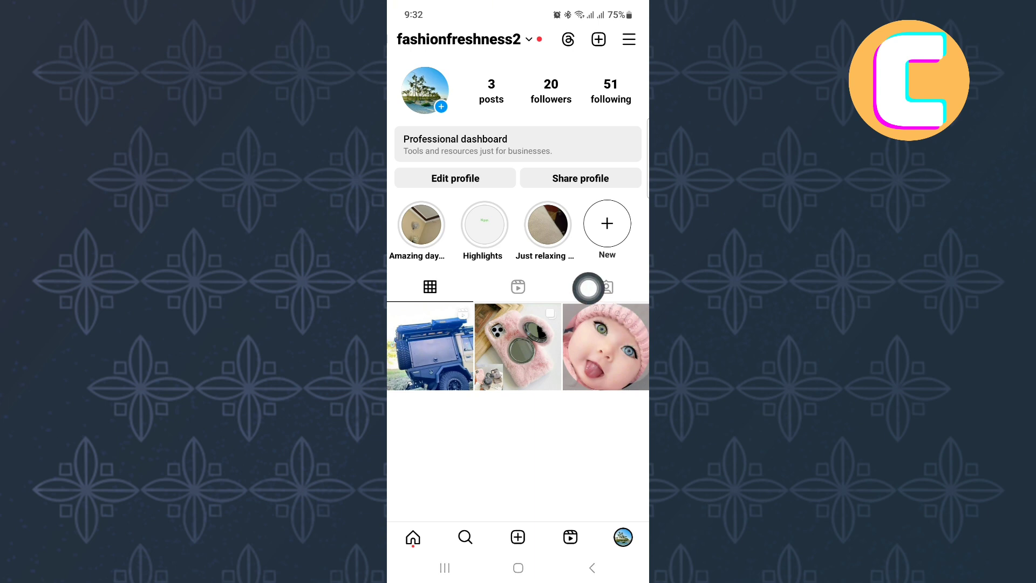
# - Open the Edit profile screen to start removing the profile picture
pyautogui.click(455, 179)
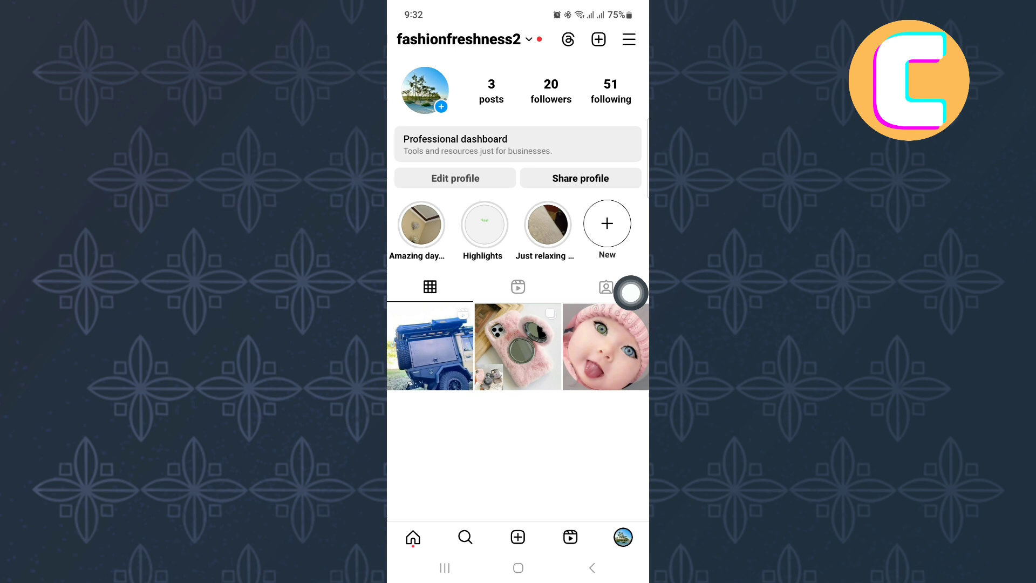